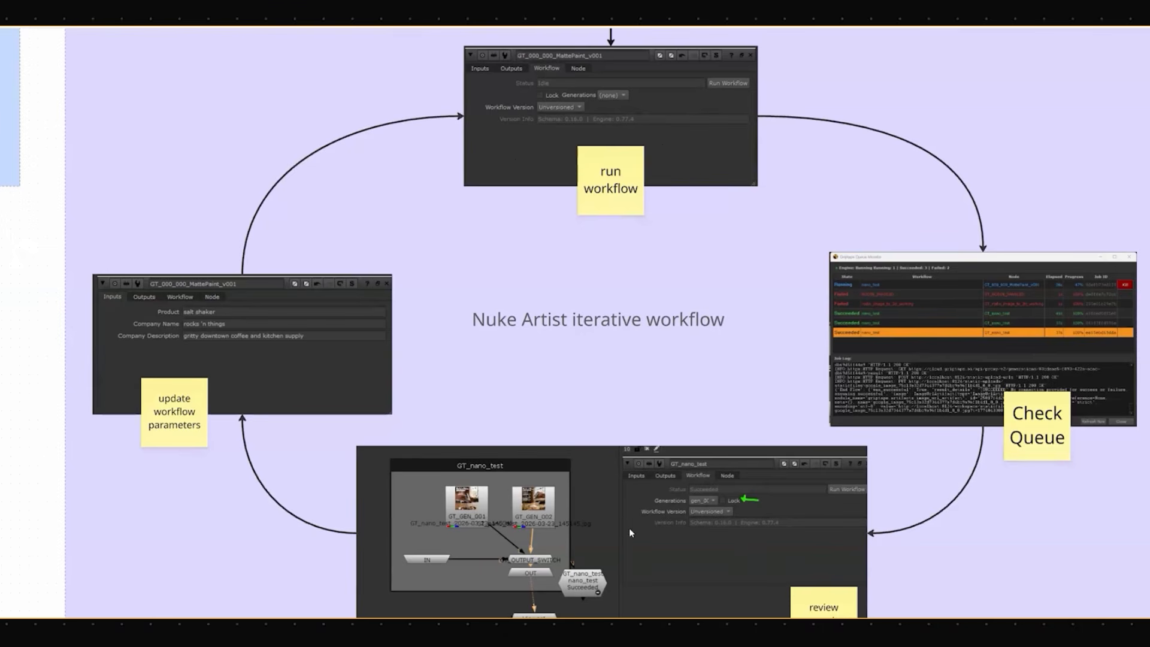
- Examine the Nuke Artist iterative workflow diagram down through the Scene Builder publish stage
scroll(799, 499, "down", 4)
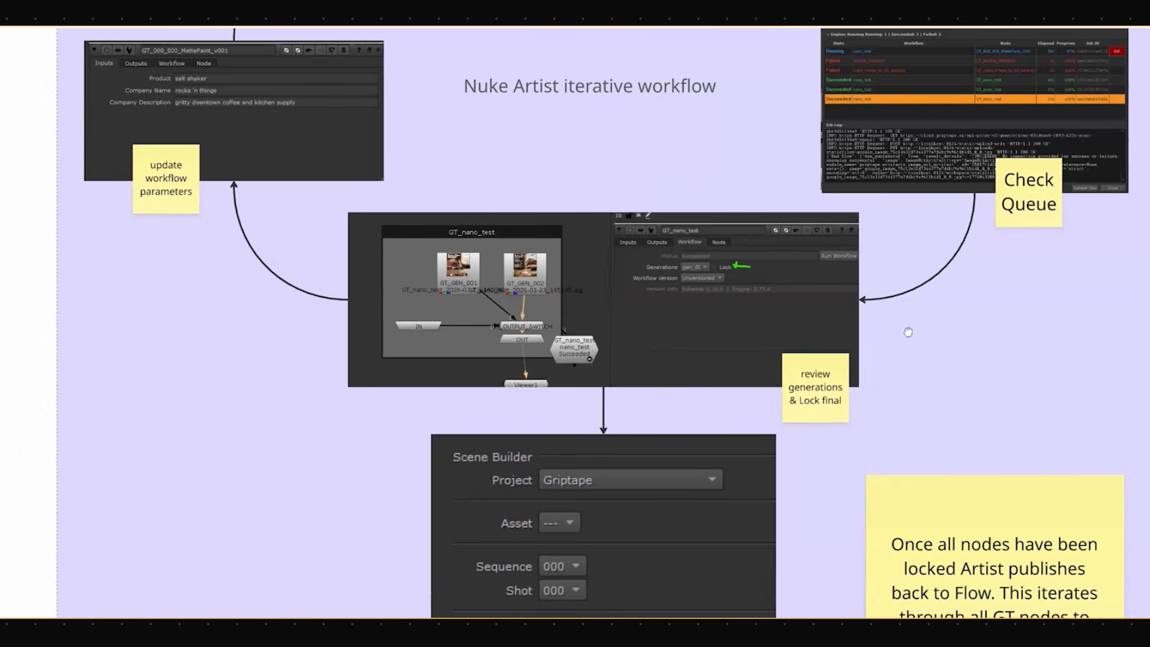
scroll(897, 398, "down", 5)
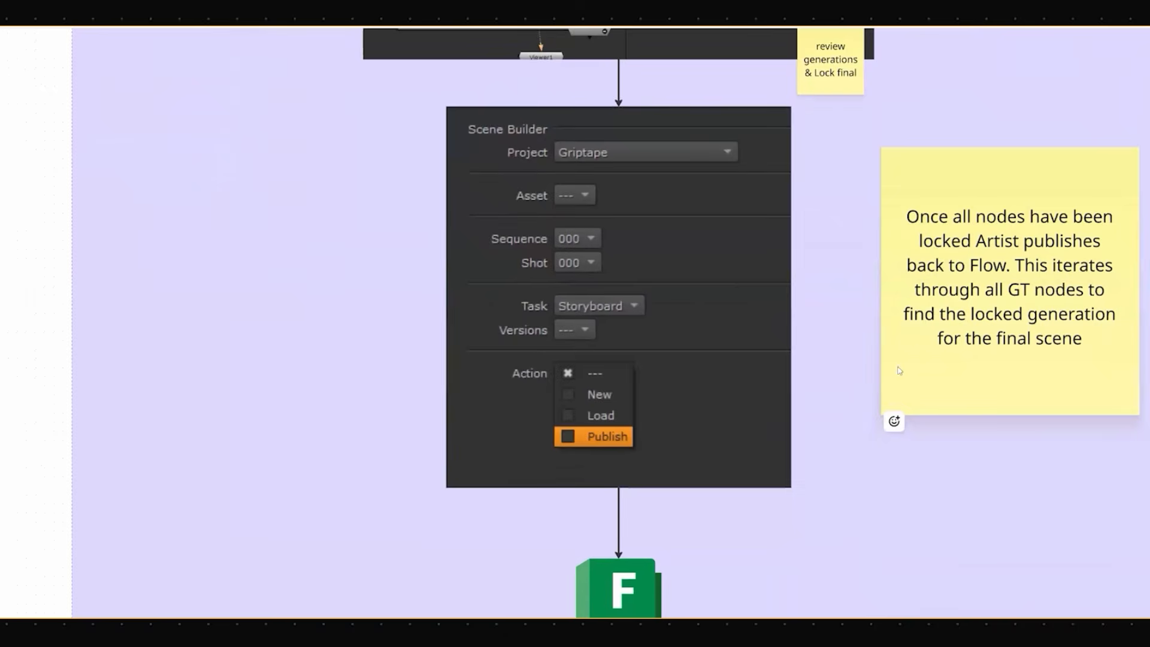
middle_click_drag(868, 453, 848, 240)
middle_click_drag(860, 306, 851, 489)
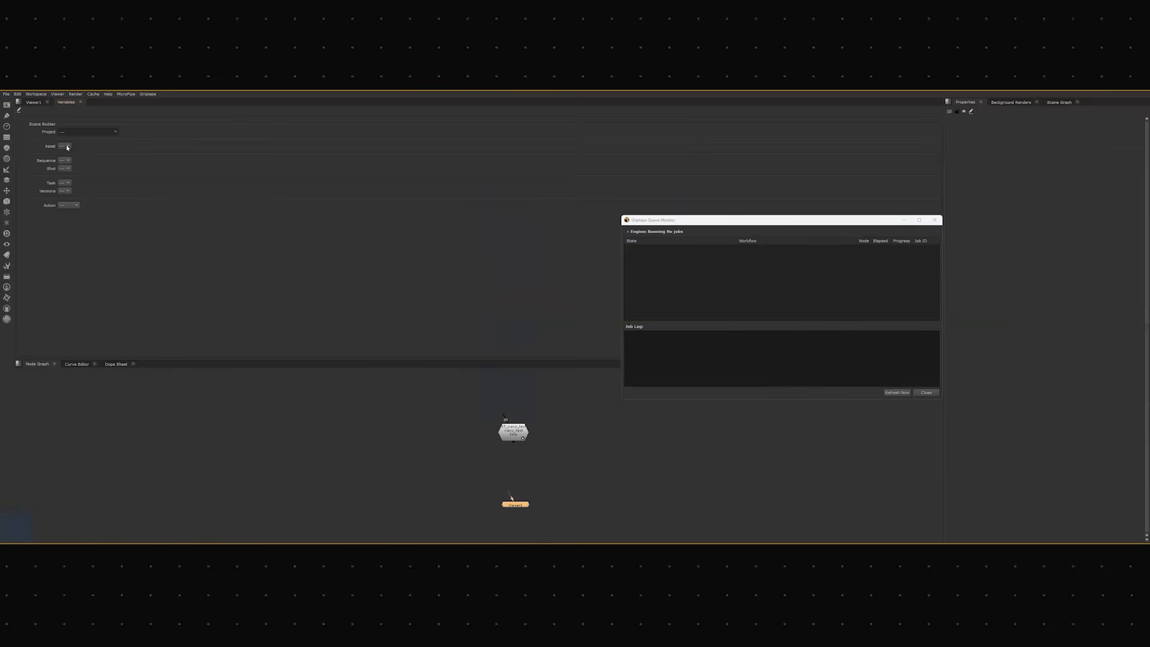
- In Nuke, set the Scene Builder to project Griptape, asset GRT_test_asset2 and task Art, and check the available actions
left_click(67, 147)
left_click(186, 219)
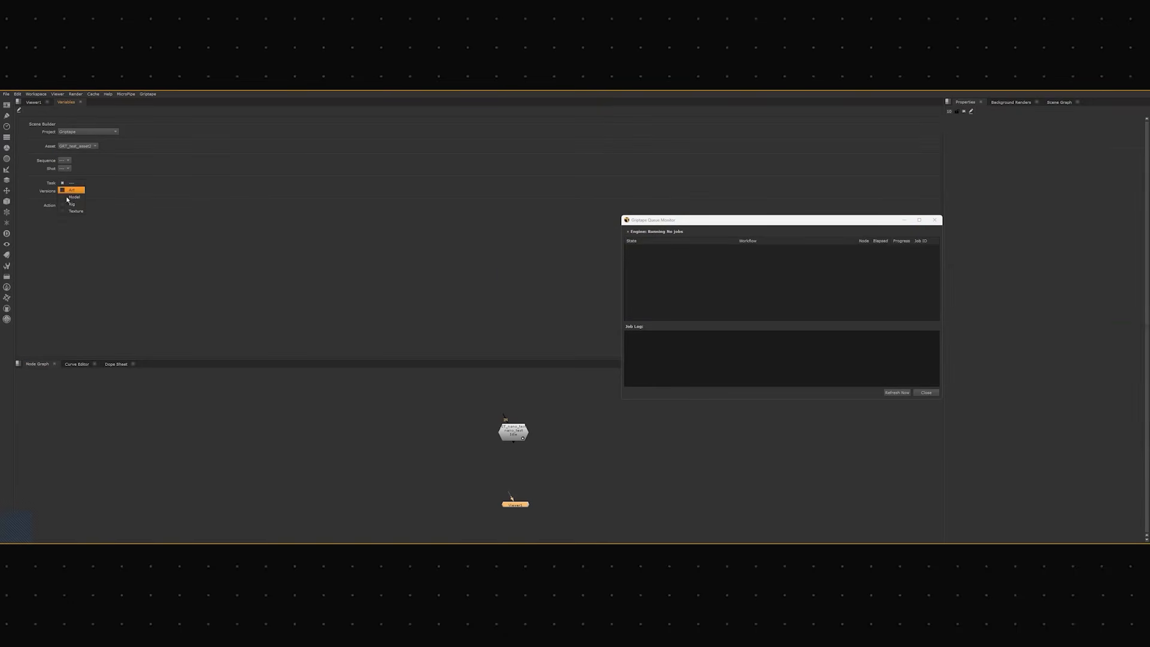
left_click(99, 211)
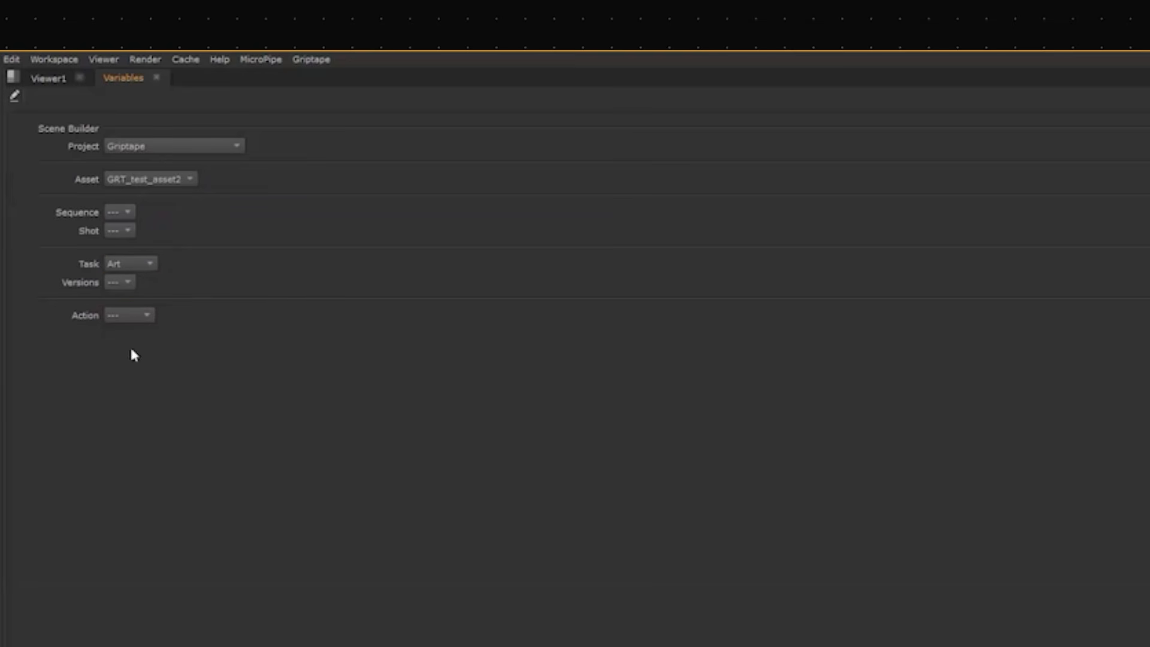
left_click(143, 316)
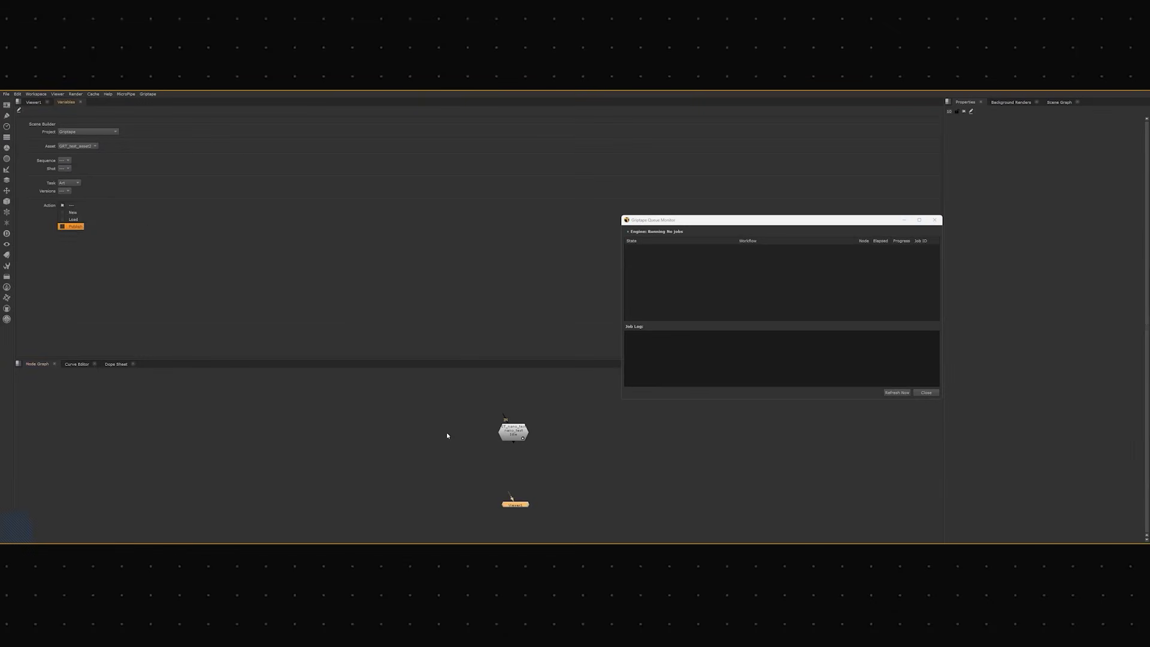
left_click(640, 575)
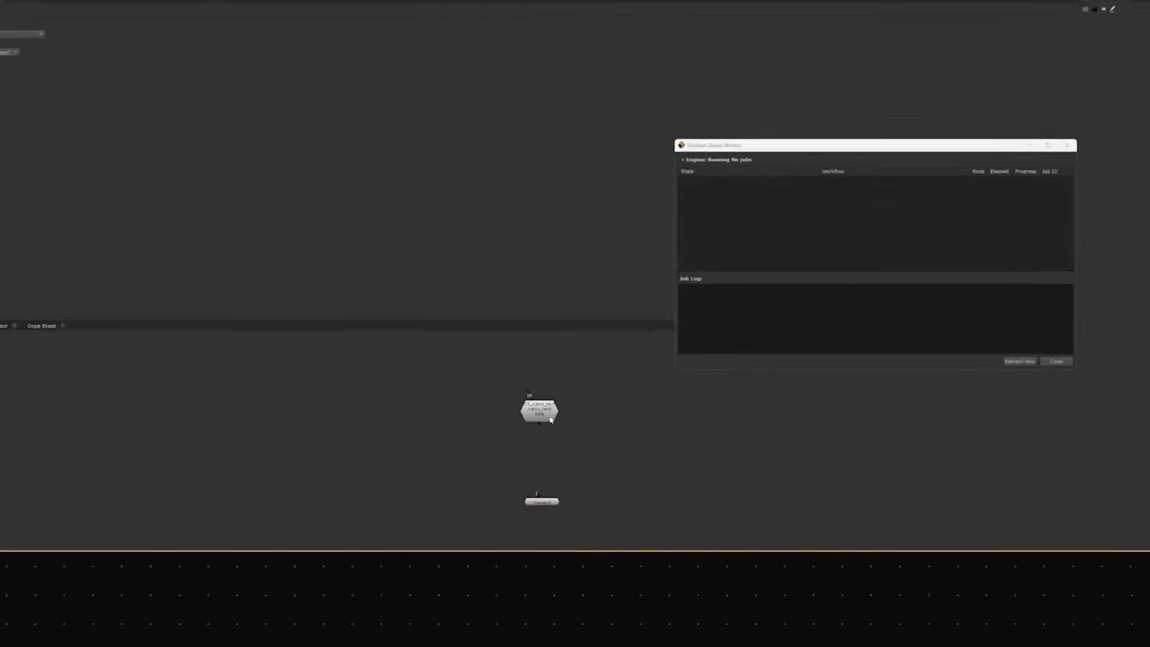
- Expand the GT_nano_test node into its group and move the group slightly within the node graph
left_click(627, 365)
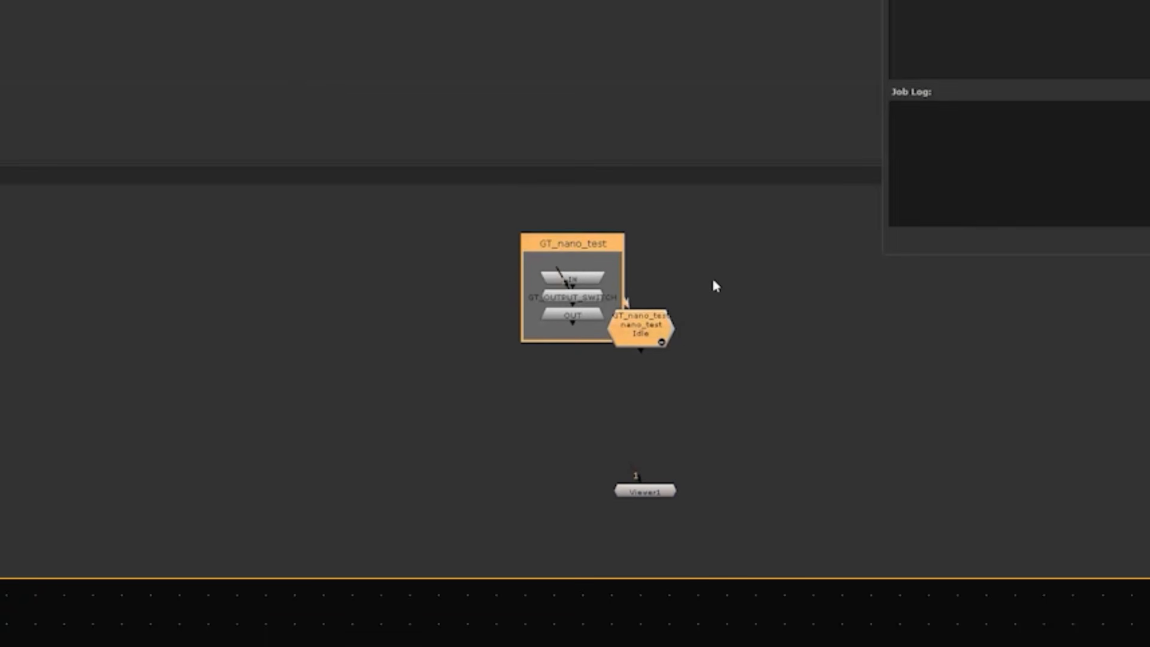
left_click_drag(638, 337, 696, 329)
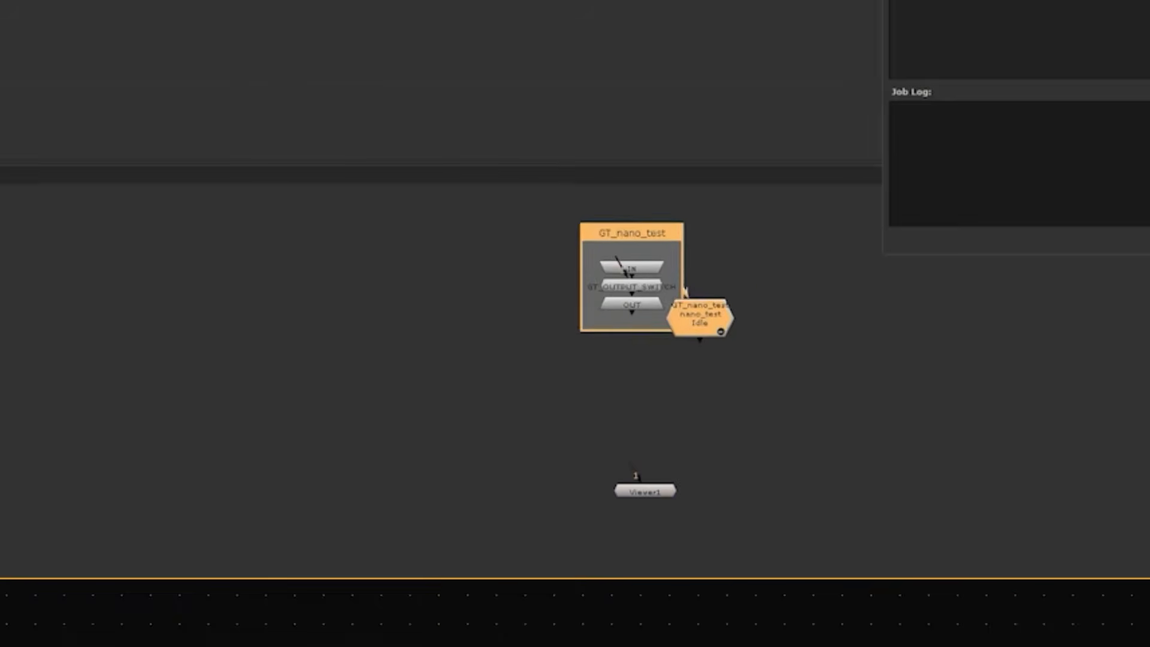
- Load the Griptape workflow creative_review.py as a node and place it near the GT_nano_test group
left_click(148, 91)
left_click(170, 101)
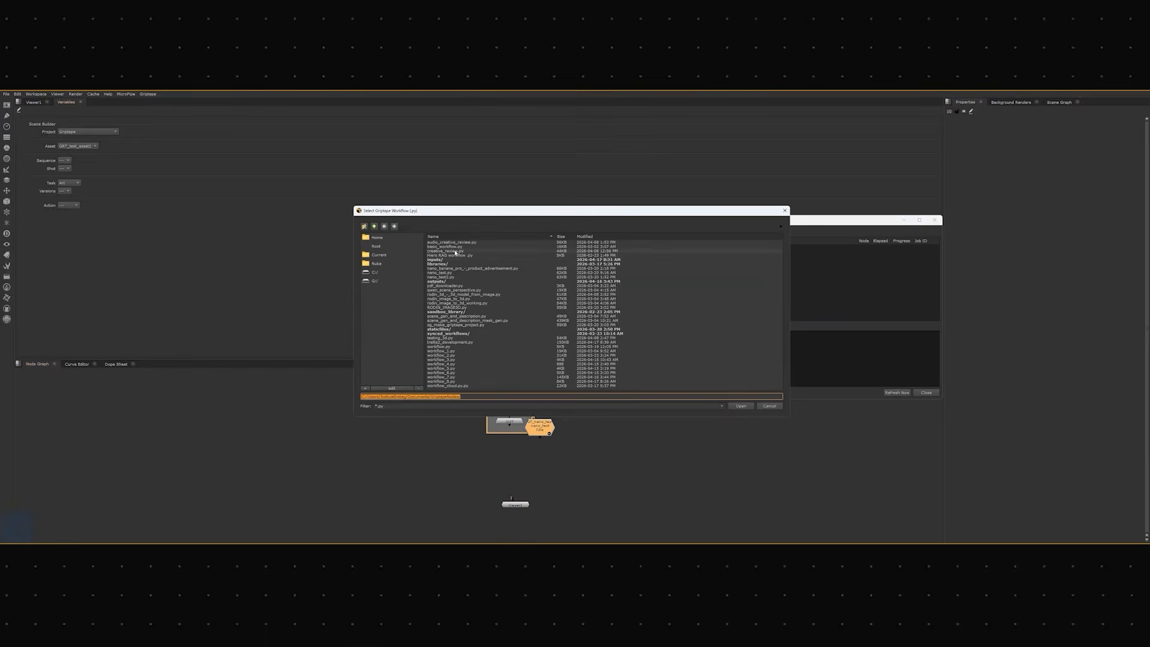
double_click(455, 251)
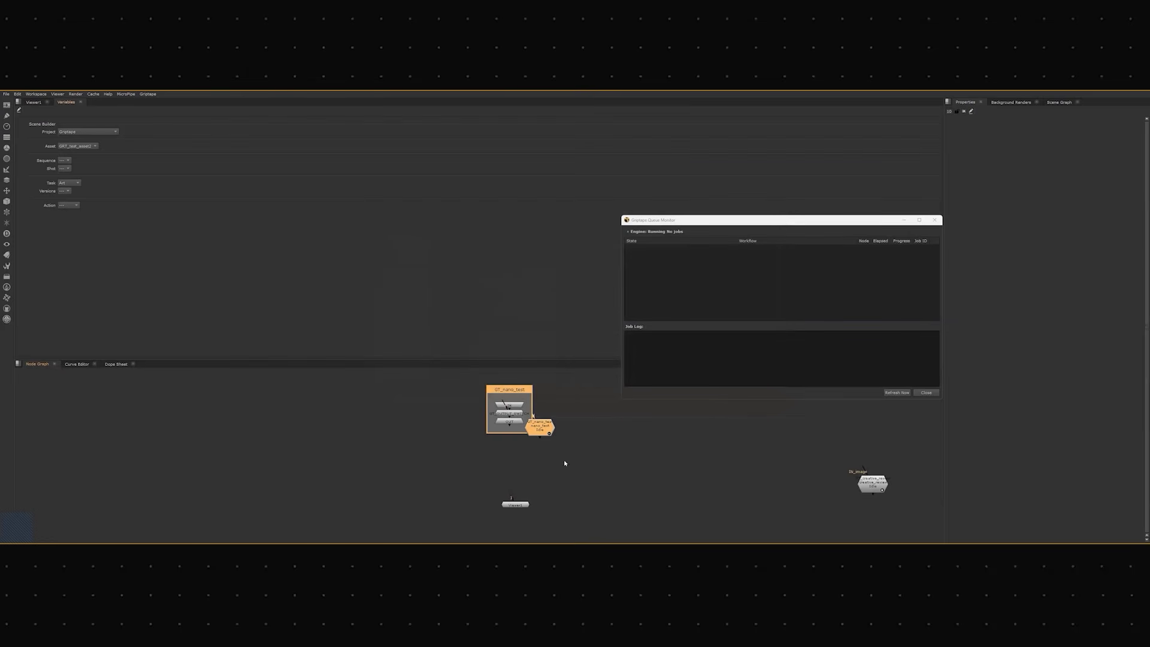
left_click_drag(872, 484, 633, 492)
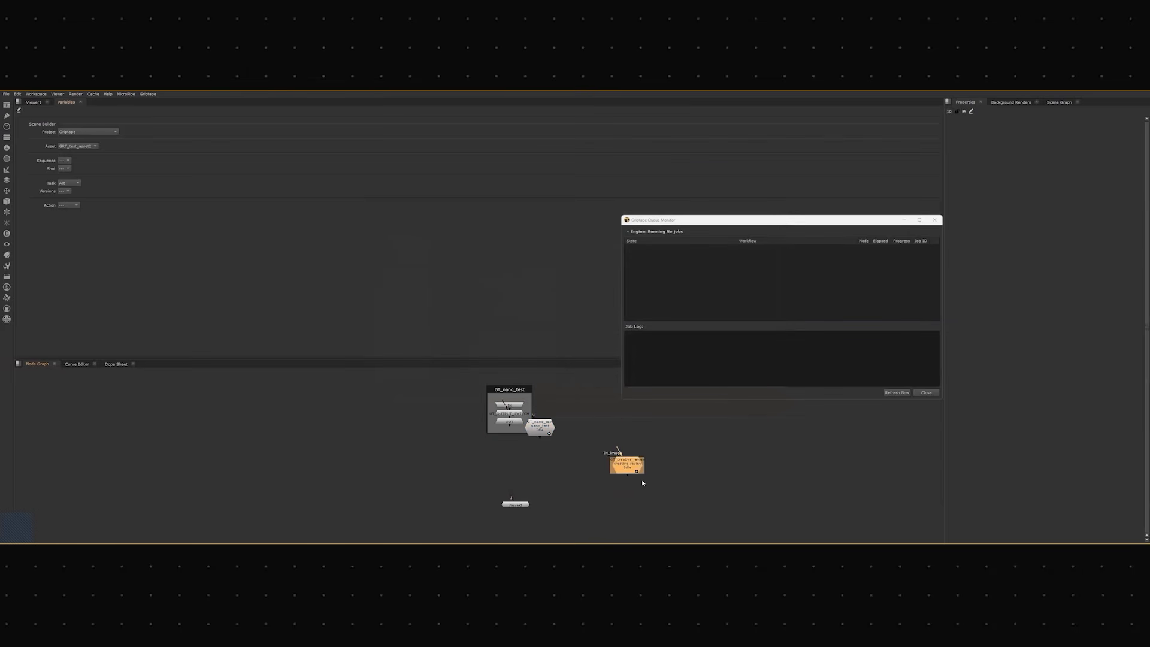
- Open the GT_nano_test properties and review its inputs and workflow settings
double_click(509, 410)
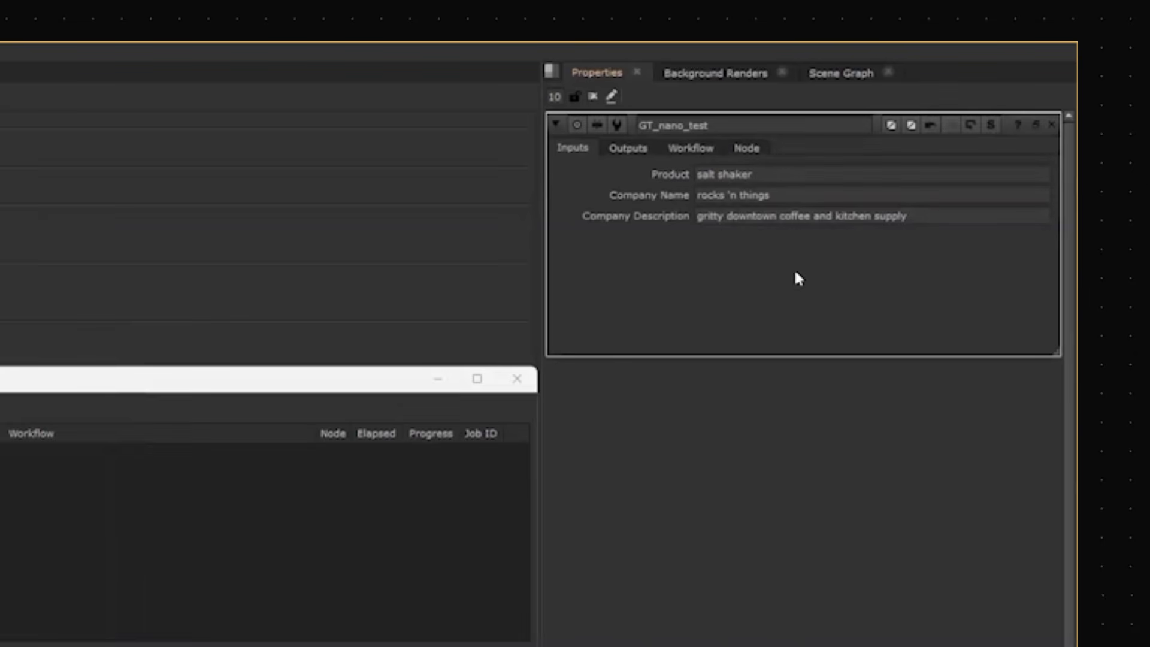
left_click(683, 149)
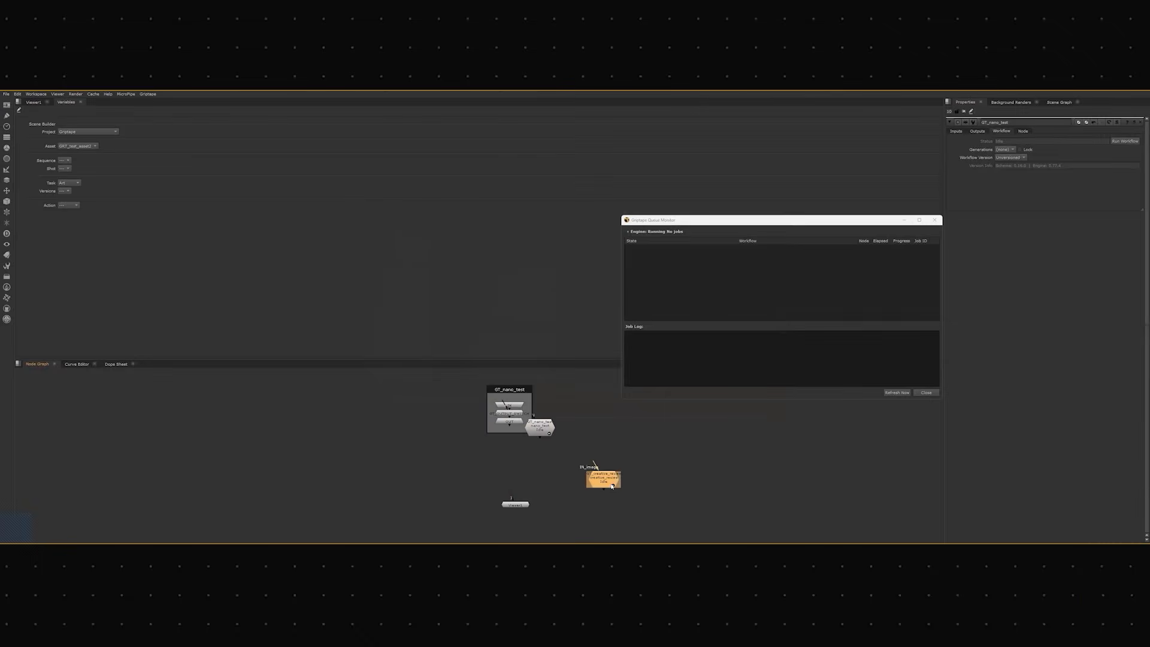
- Connect the GT_creative_review image input to the GT_nano_test node and arrange the chain above the Viewer
left_click(612, 486)
left_click_drag(590, 484, 559, 508)
left_click_drag(540, 437, 659, 542)
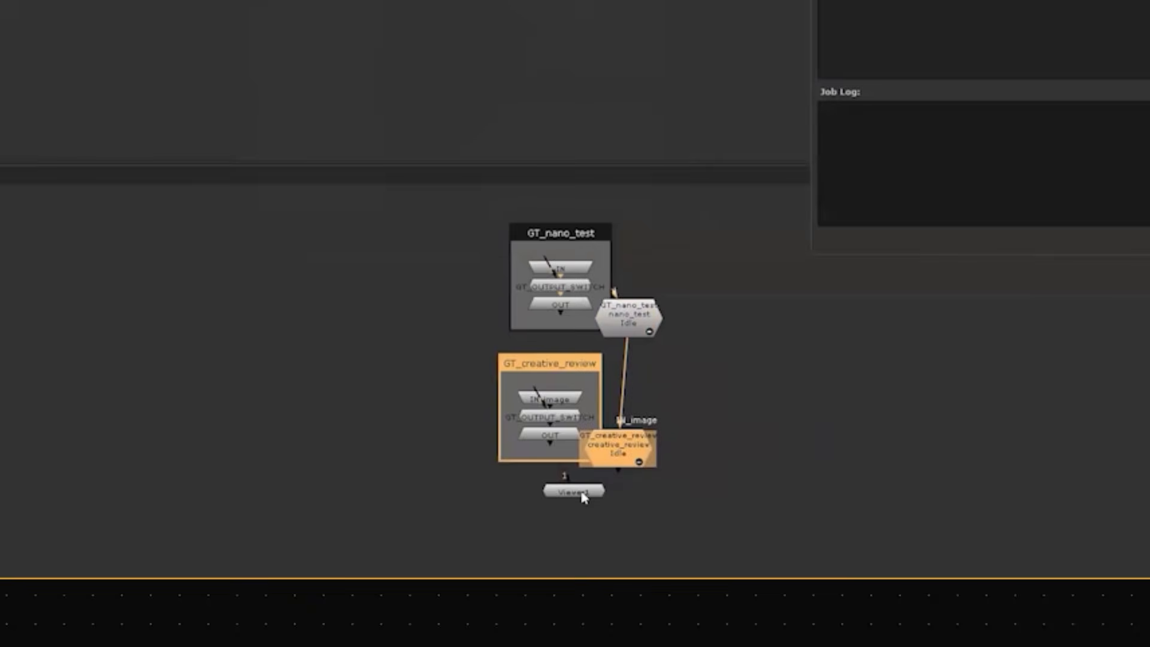
left_click_drag(619, 471, 655, 541)
- Open the GT_creative_review properties and run its workflow
left_click(624, 442)
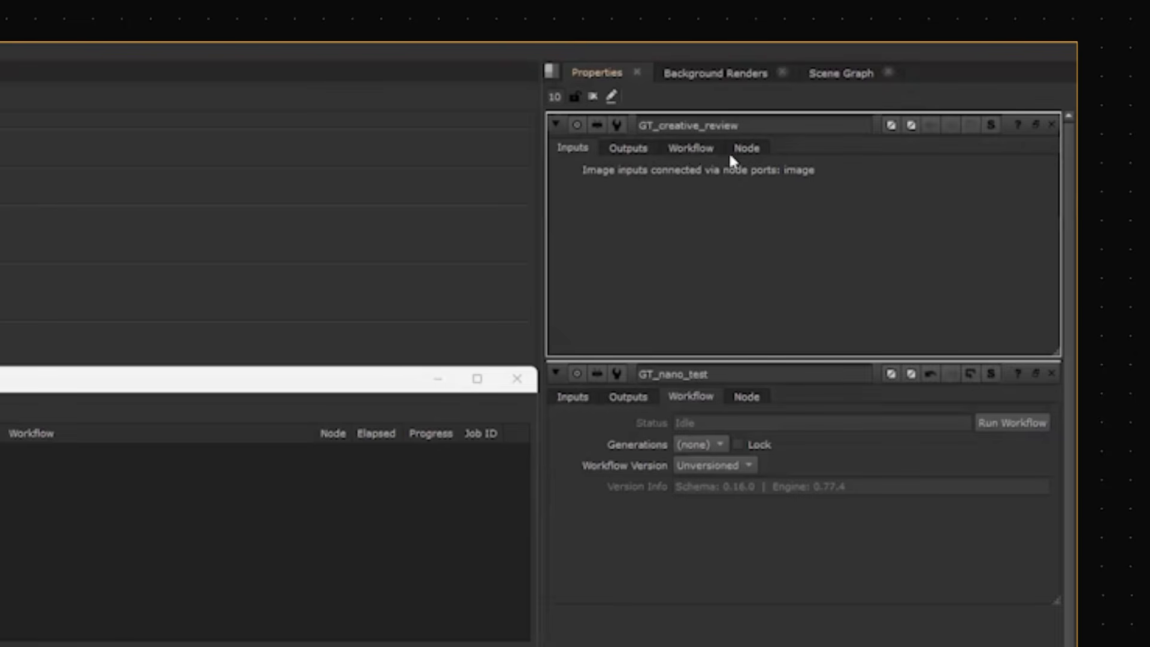
left_click(692, 149)
left_click(999, 174)
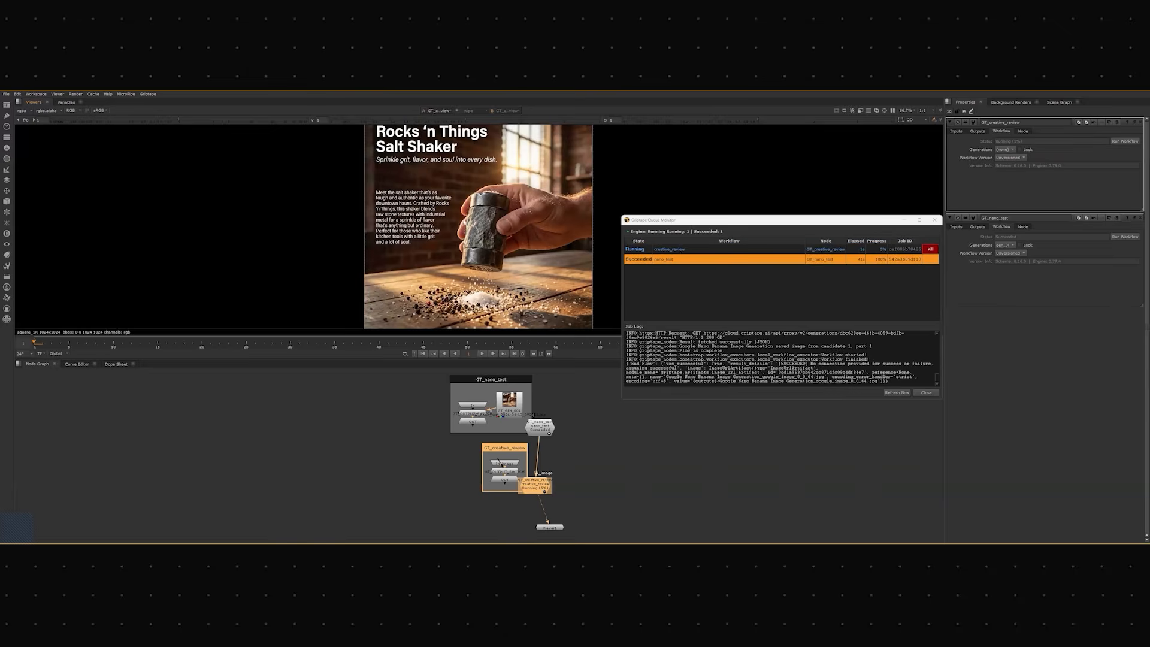
- Check the outputs and workflow version settings of the GT_nano_test node
left_click(978, 227)
left_click(1001, 227)
left_click(1013, 246)
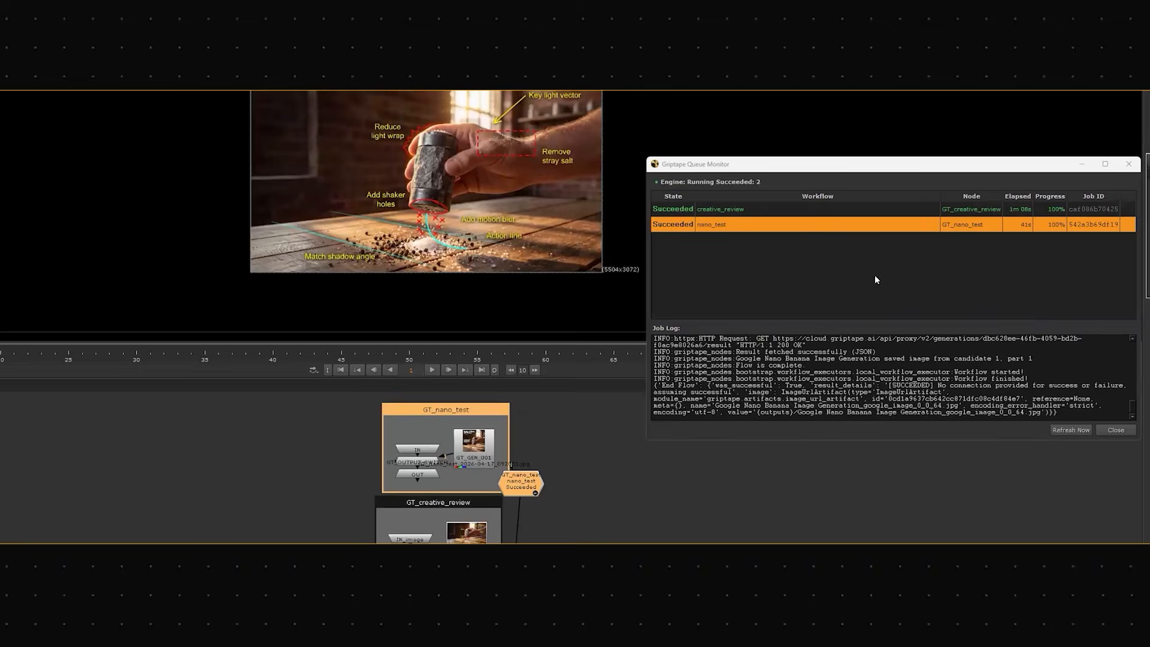
- Examine the review annotations on the salt shaker image in the viewer, including the stray salt, light wrap and shaker hole notes
scroll(476, 190, "up", 3)
mouse_move(532, 195)
middle_mouse_down()
mouse_move(442, 197)
mouse_move(477, 215)
mouse_move(505, 191)
middle_mouse_up()
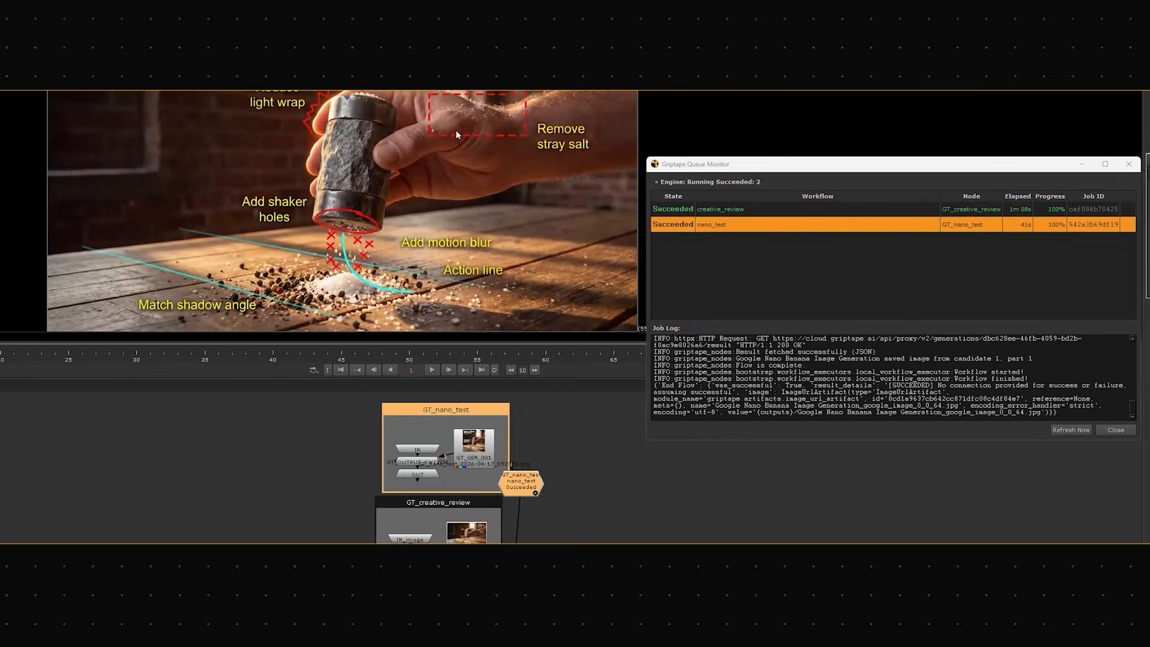
scroll(507, 141, "up", 3)
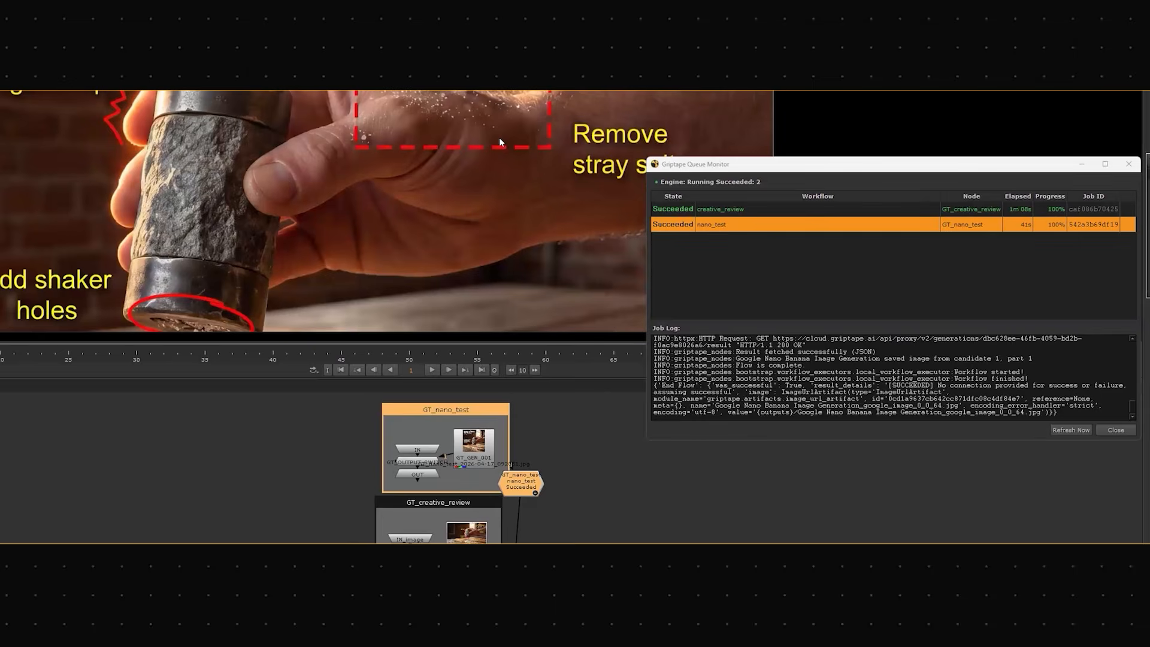
scroll(393, 180, "down", 4)
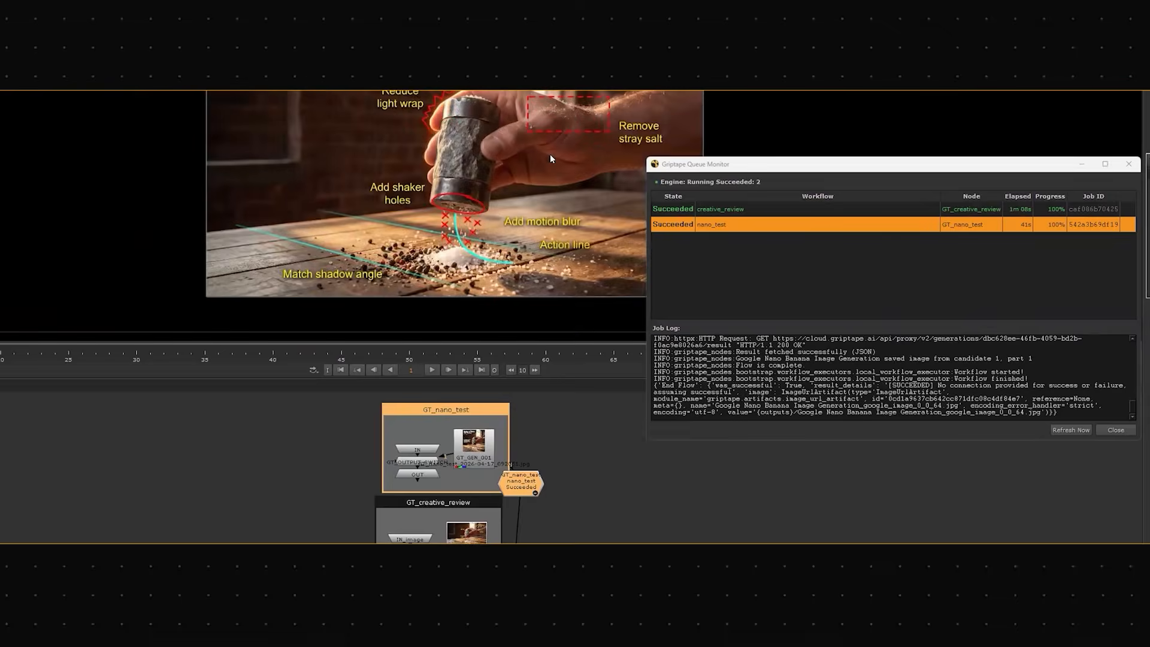
scroll(486, 236, "up", 5)
middle_click_drag(487, 237, 519, 386)
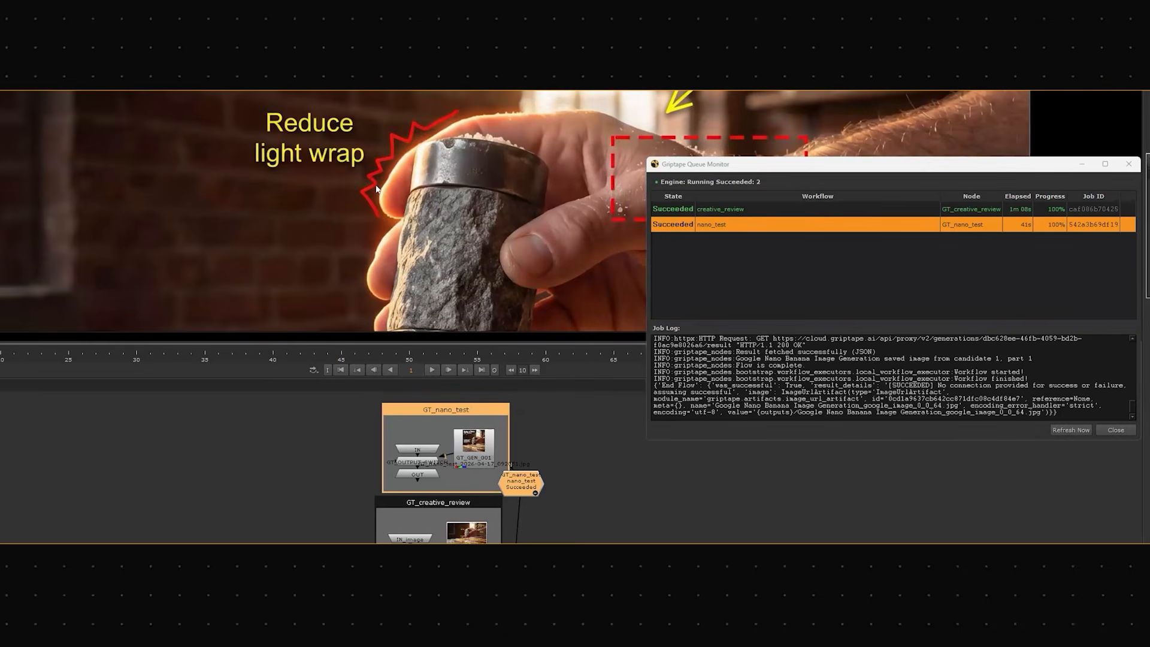
scroll(460, 266, "down", 4)
middle_click_drag(460, 266, 443, 172)
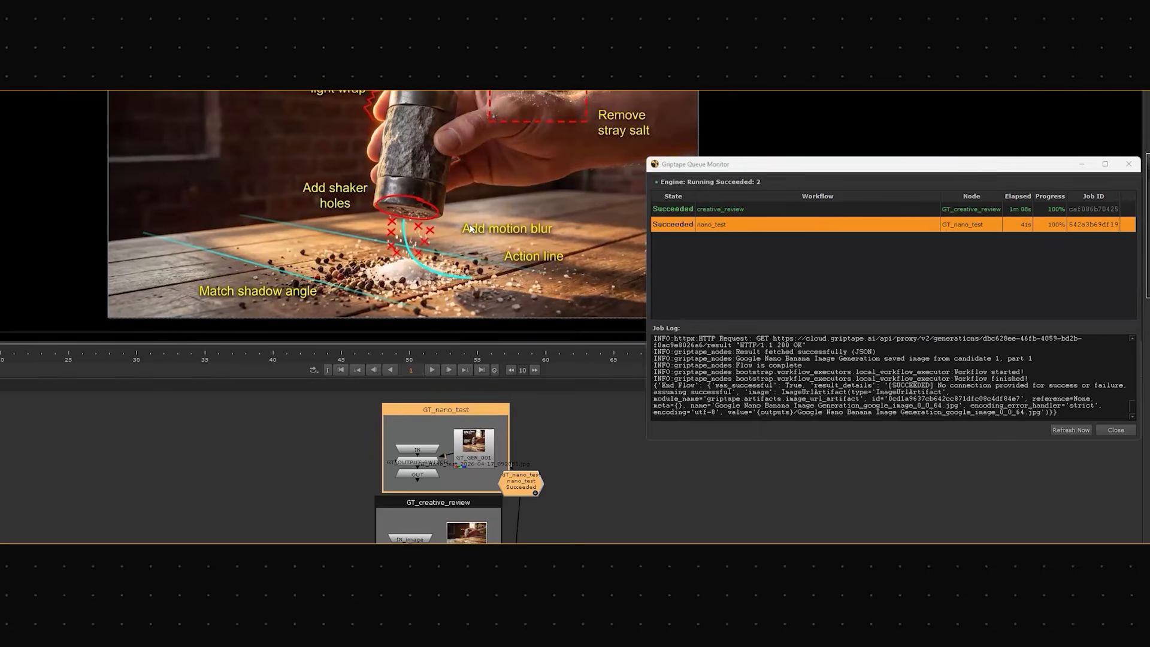